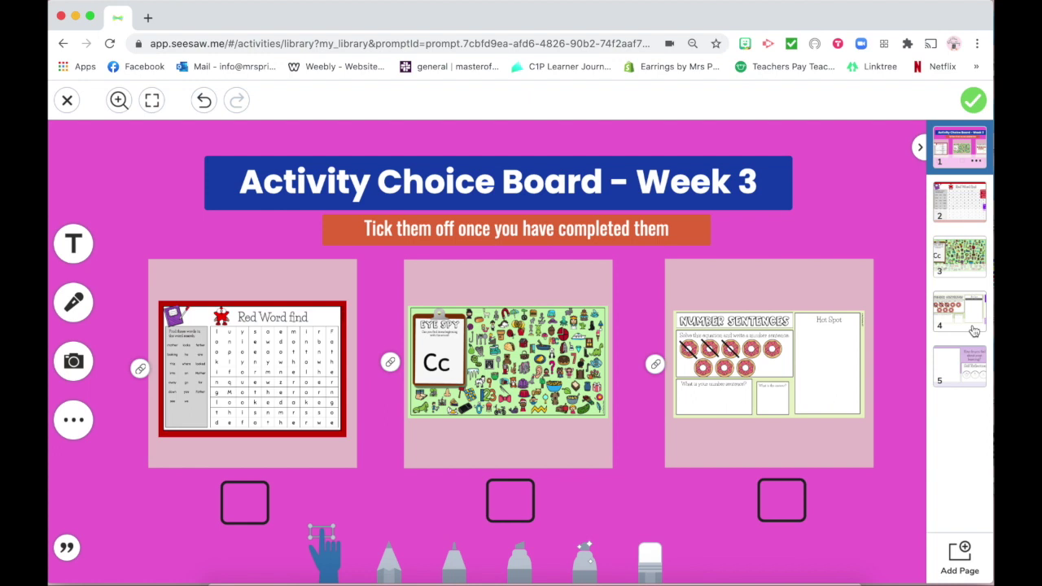
{"action": "left_click", "coordinate": [973, 330]}
{"action": "left_click", "coordinate": [455, 560]}
{"action": "left_click_drag", "start_coordinate": [238, 491], "coordinate": [273, 472]}
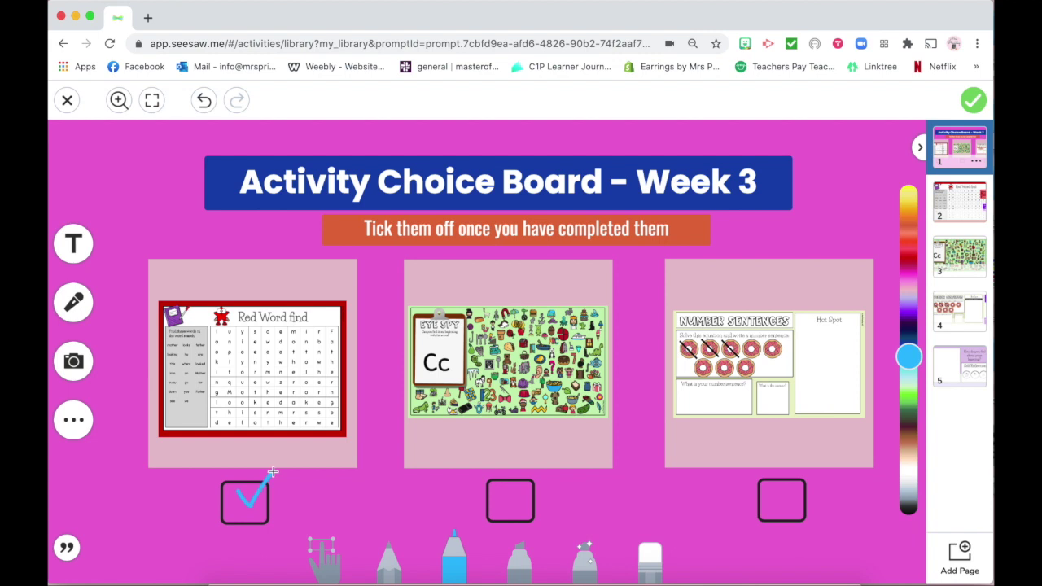
{"action": "key", "text": "super+z"}
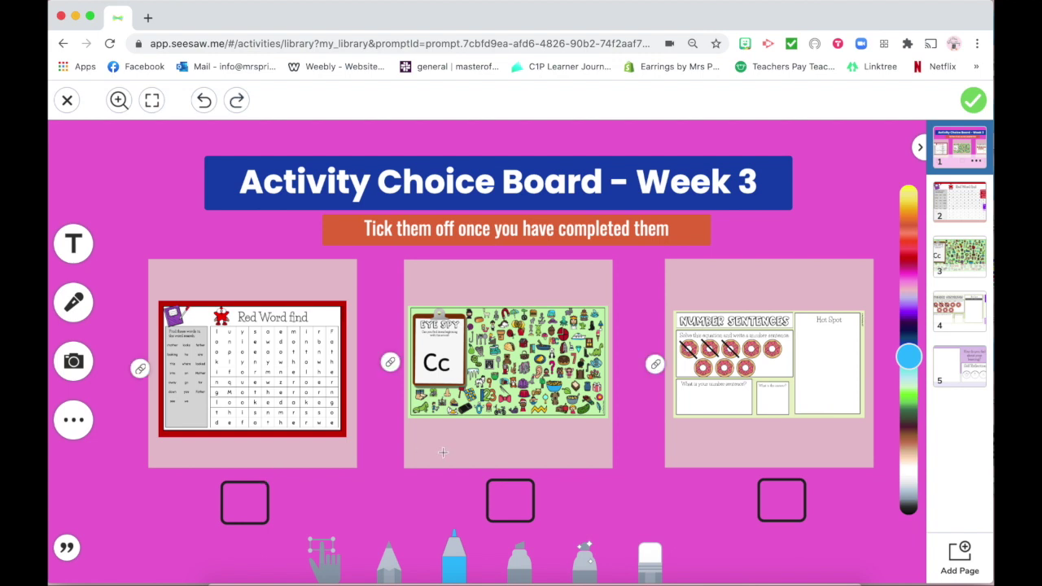
Step: Unlock and delete the Number Sentences image from the third card
{"action": "left_click", "coordinate": [327, 566]}
{"action": "left_click", "coordinate": [765, 349]}
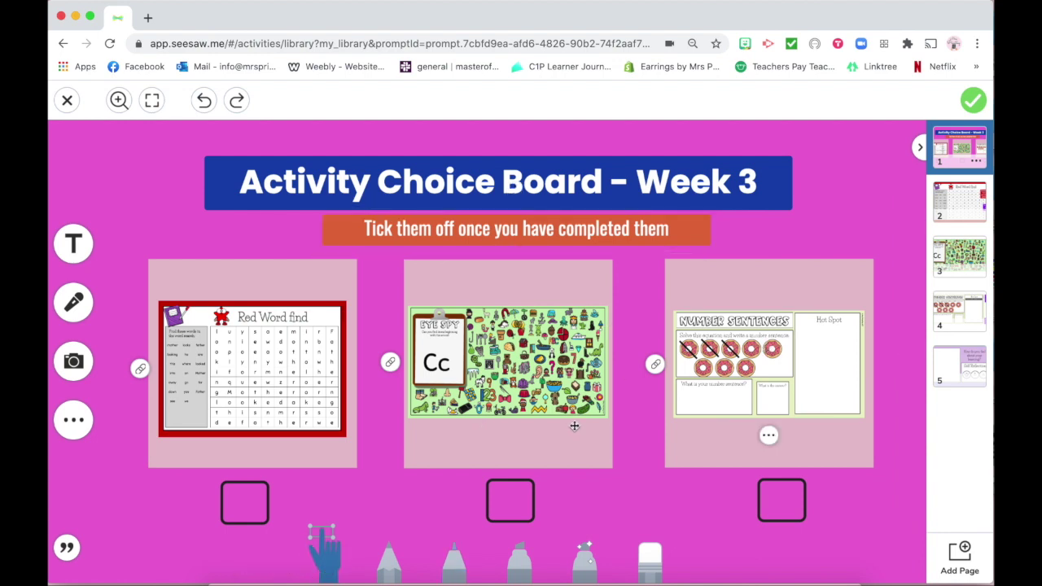
{"action": "left_click", "coordinate": [768, 434]}
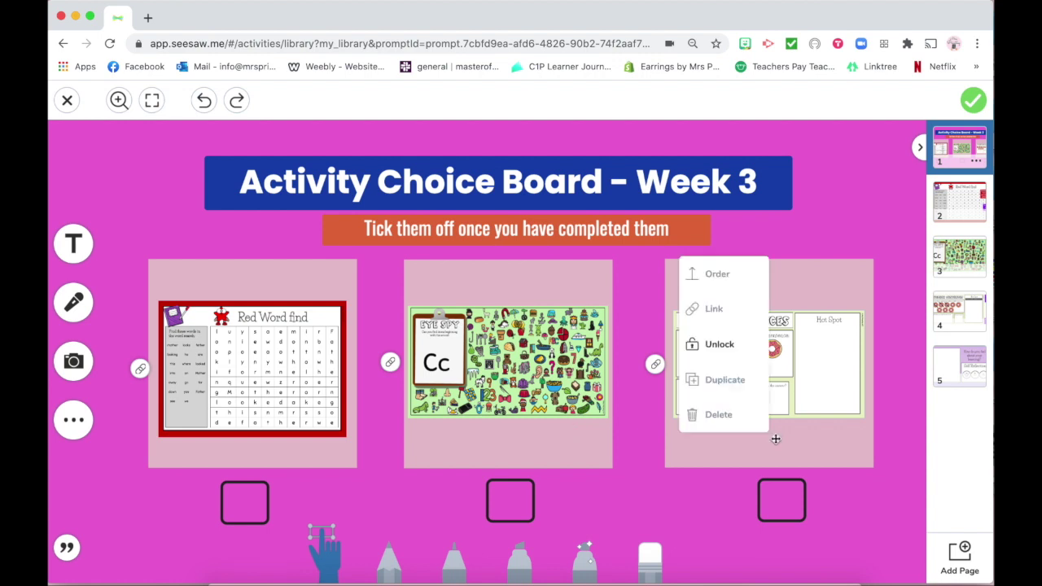
{"action": "left_click", "coordinate": [721, 346]}
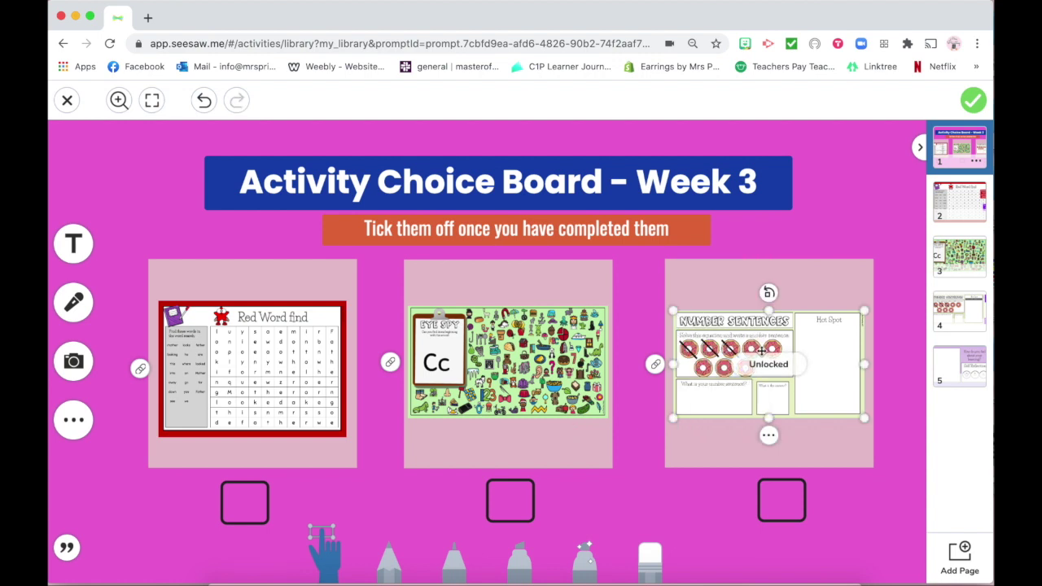
{"action": "key", "text": "Delete"}
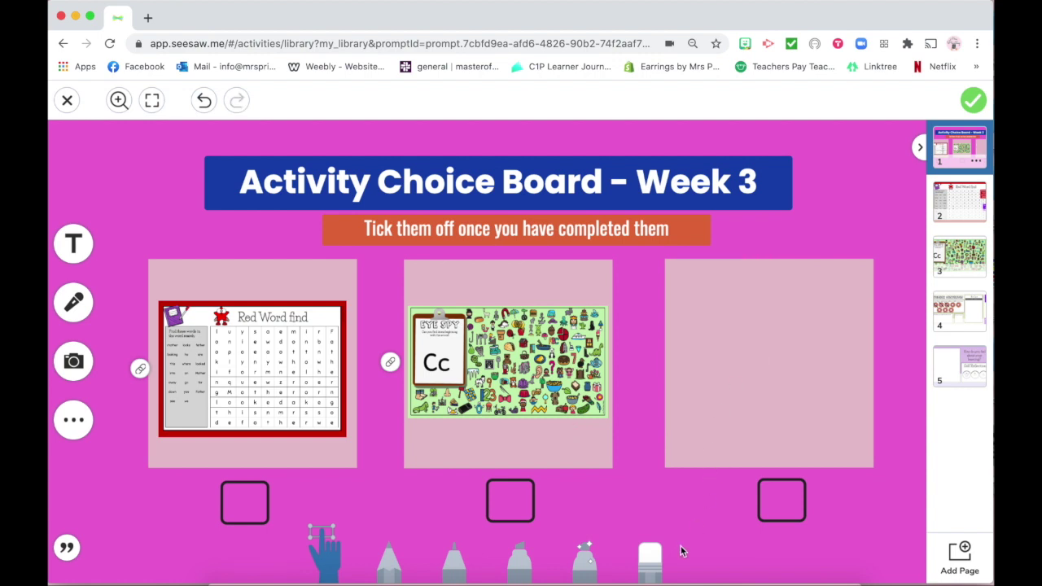
Step: Upload the Number Sentences PNG from the Downloads folder onto the board
{"action": "left_click", "coordinate": [74, 419]}
{"action": "left_click", "coordinate": [73, 361]}
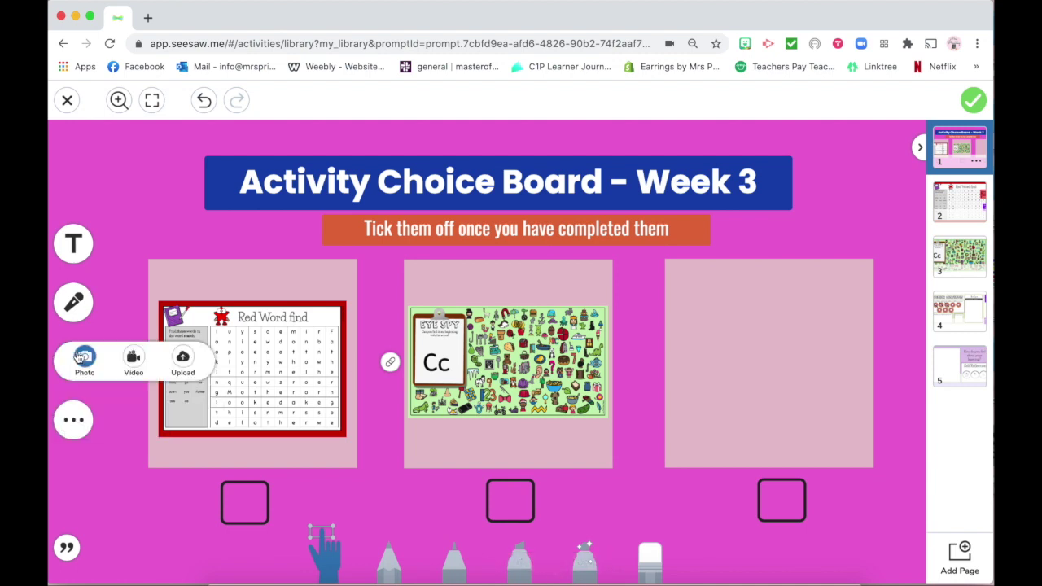
{"action": "left_click", "coordinate": [182, 359]}
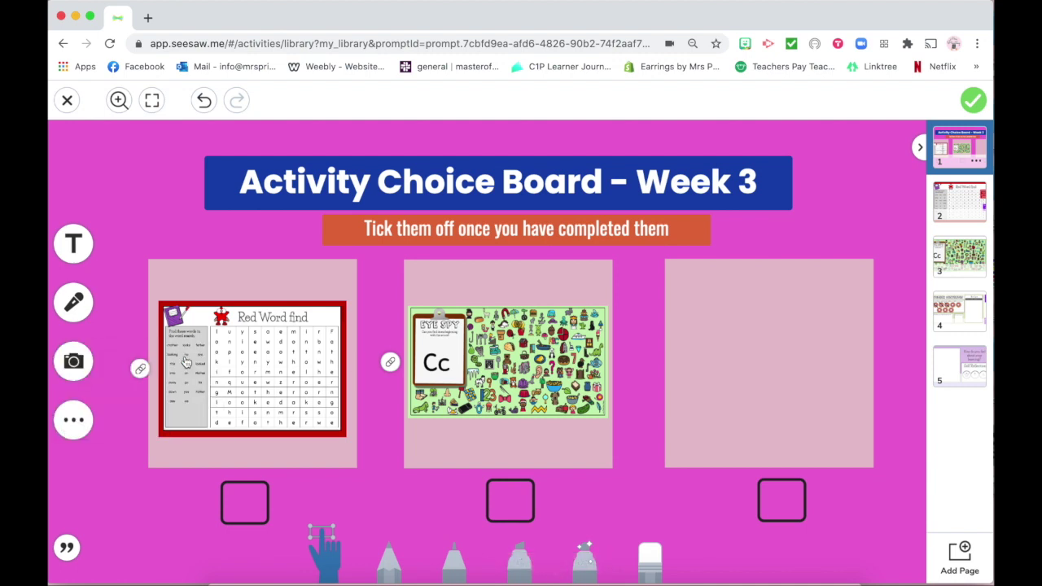
{"action": "left_click", "coordinate": [277, 168]}
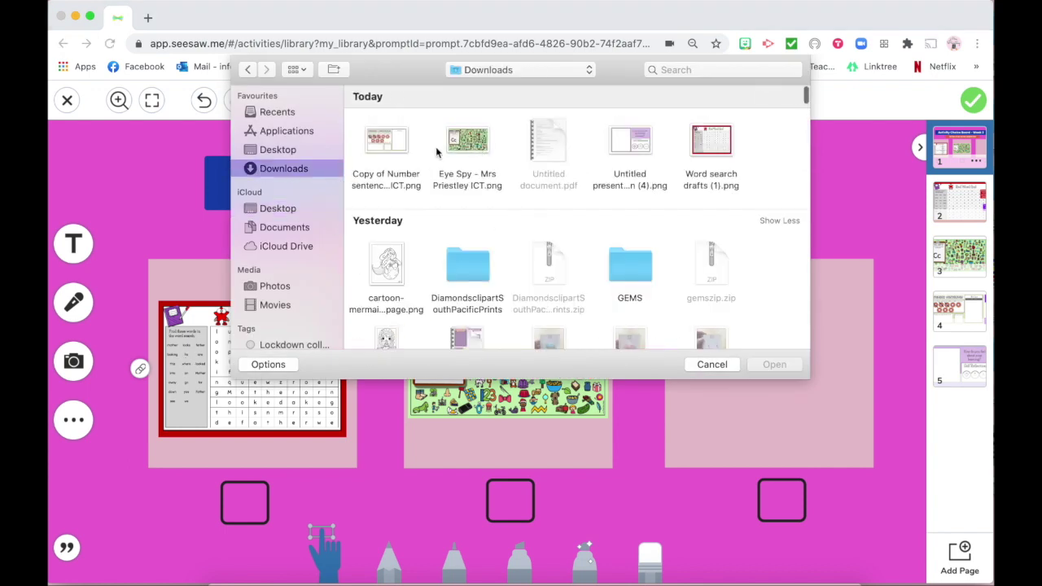
{"action": "left_click", "coordinate": [384, 145]}
{"action": "double_click", "coordinate": [383, 145]}
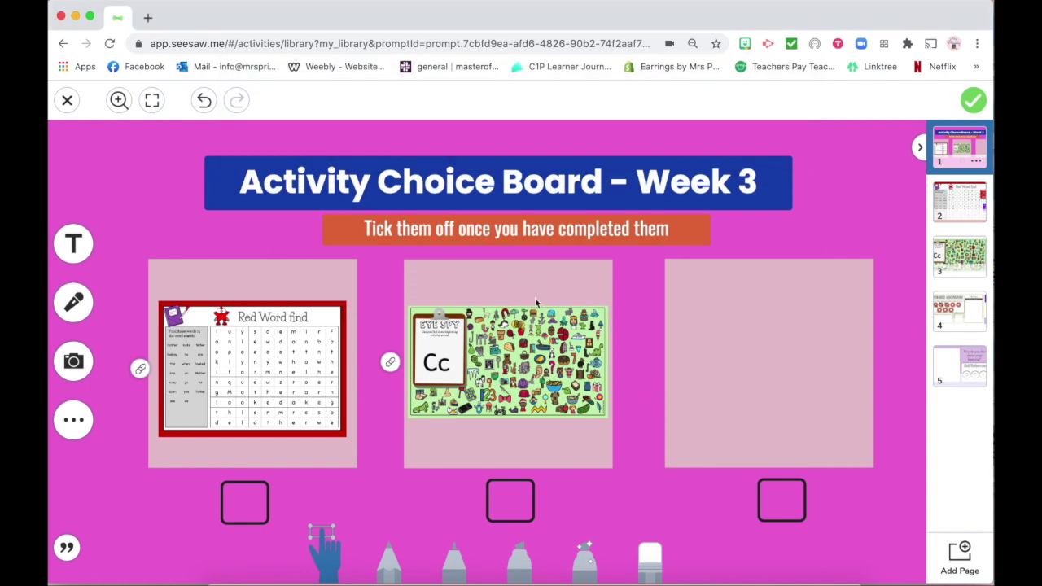
Step: Shrink the new Number Sentences image into the third card and link it to Page 4
{"action": "left_click_drag", "start_coordinate": [693, 236], "coordinate": [512, 338]}
{"action": "left_click_drag", "start_coordinate": [399, 374], "coordinate": [794, 343]}
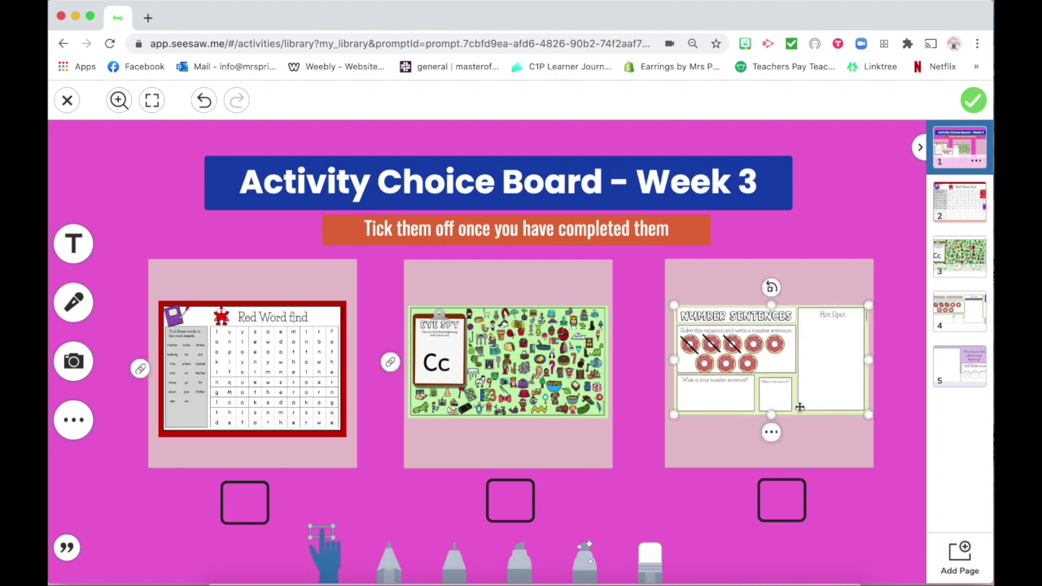
{"action": "left_click", "coordinate": [771, 433]}
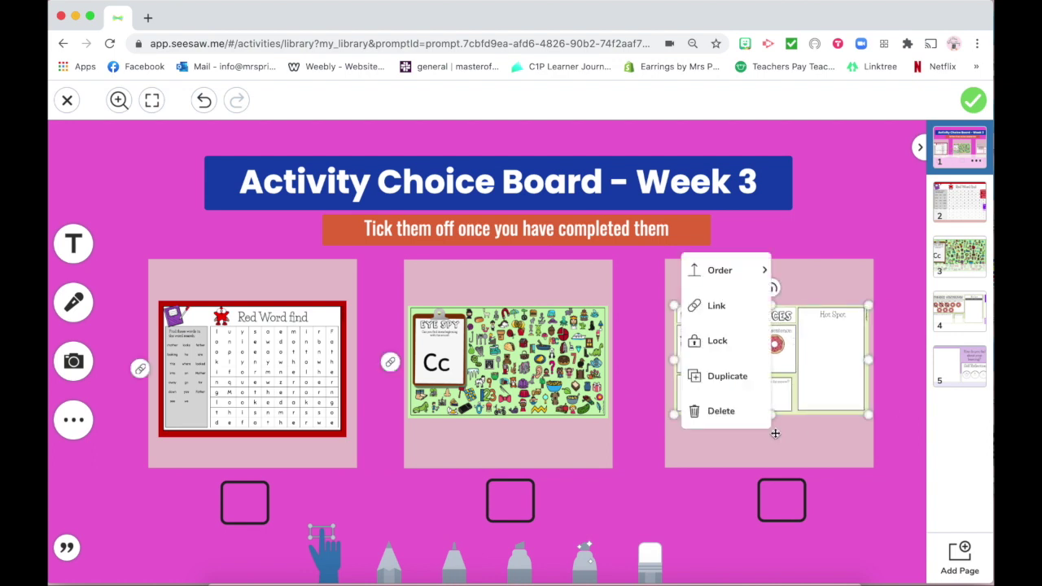
{"action": "left_click", "coordinate": [741, 308]}
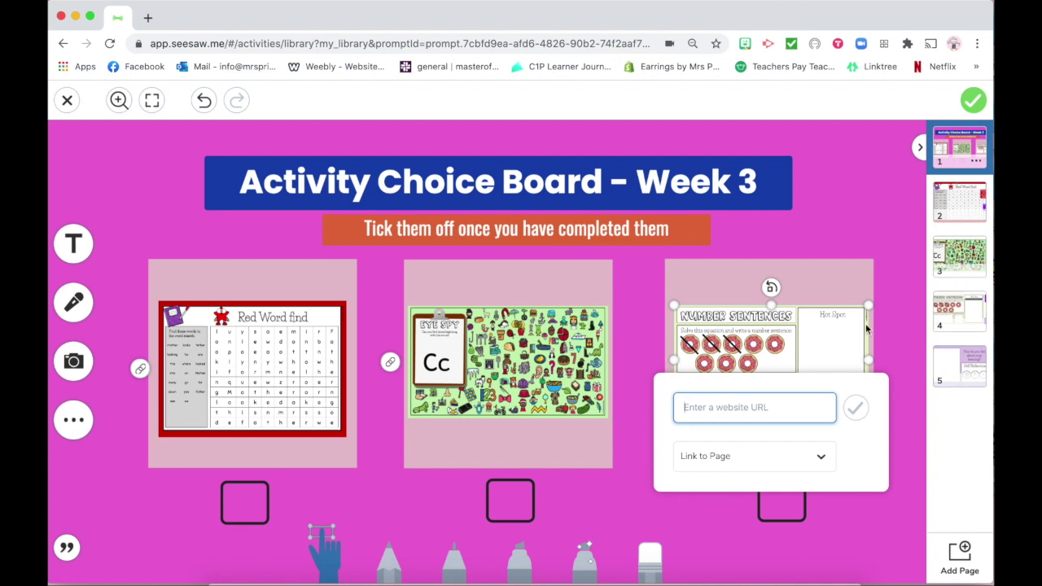
{"action": "left_click", "coordinate": [777, 467]}
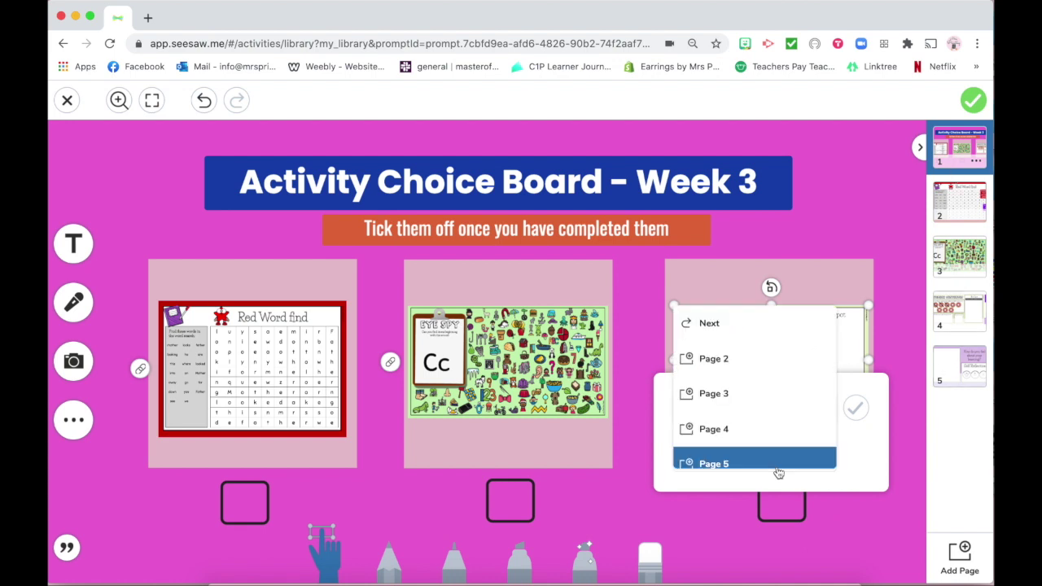
{"action": "left_click", "coordinate": [746, 434]}
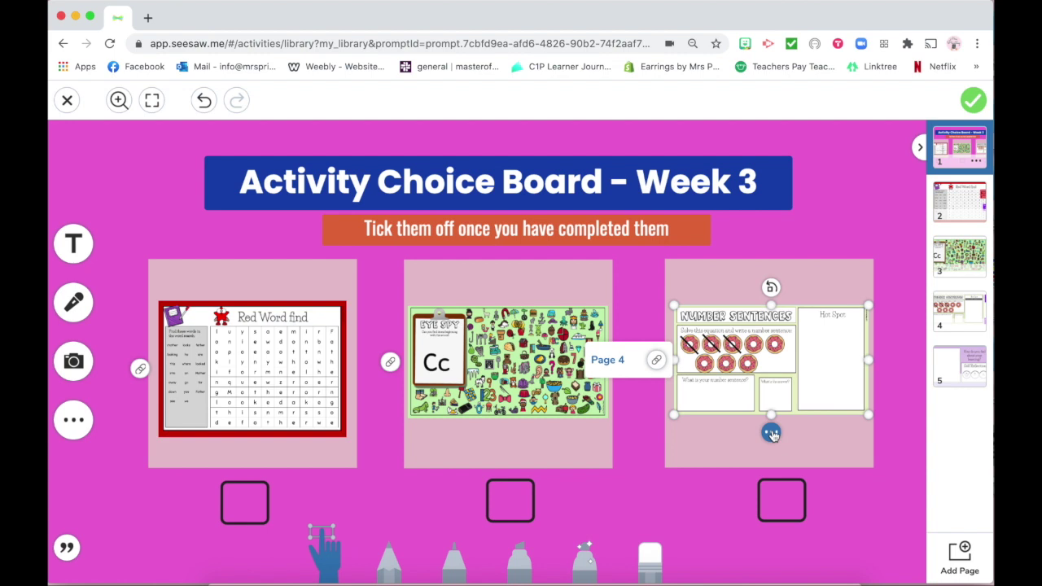
Step: Lock the Number Sentences image and test its link to Page 4
{"action": "left_click", "coordinate": [771, 431]}
{"action": "left_click", "coordinate": [739, 340]}
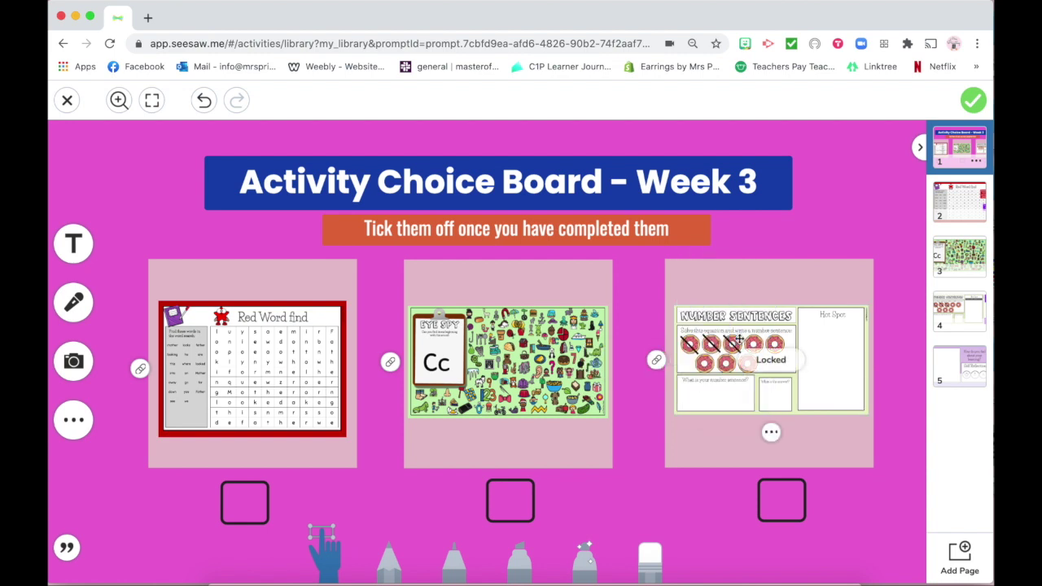
{"action": "left_click", "coordinate": [657, 361]}
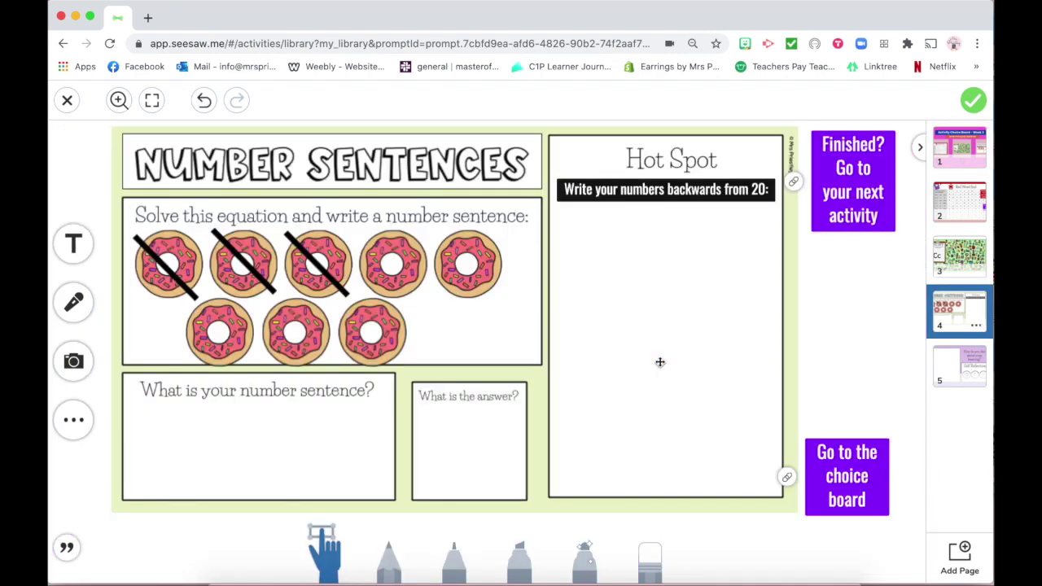
Step: View the Red Word find page, the choice board, then Red Word find again
{"action": "left_click", "coordinate": [957, 208]}
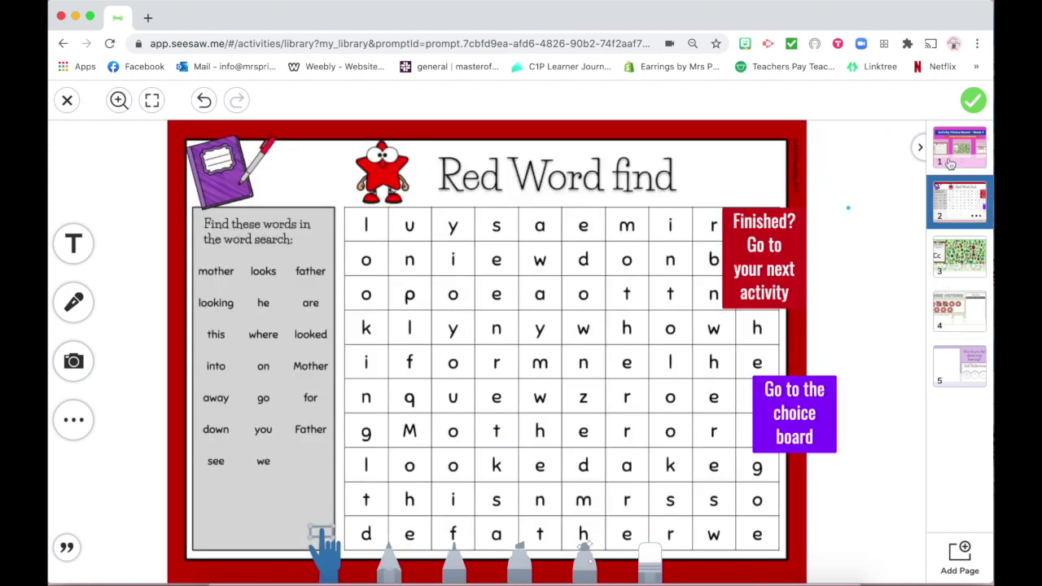
{"action": "left_click", "coordinate": [950, 163]}
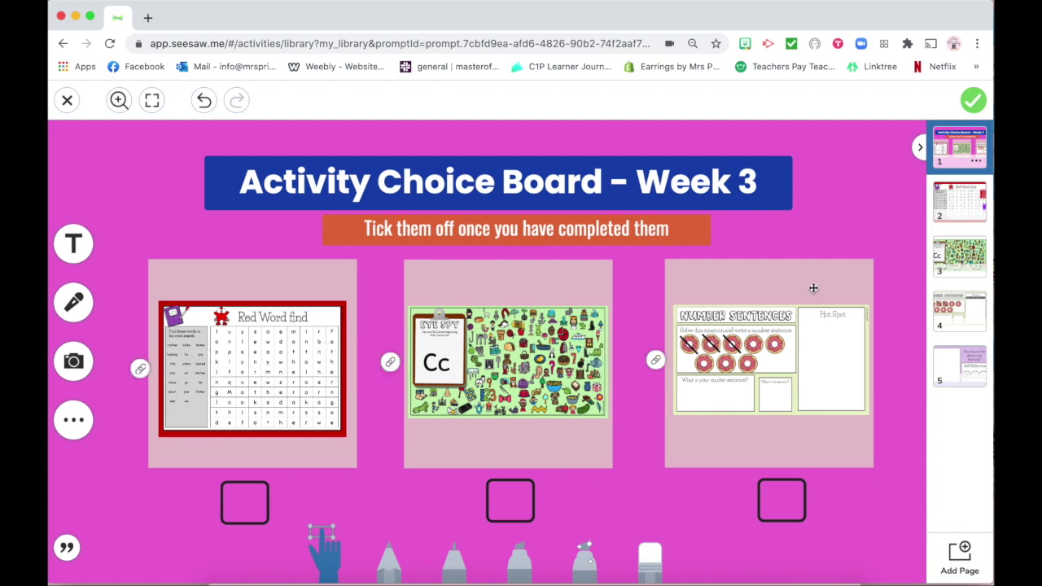
{"action": "left_click", "coordinate": [960, 199]}
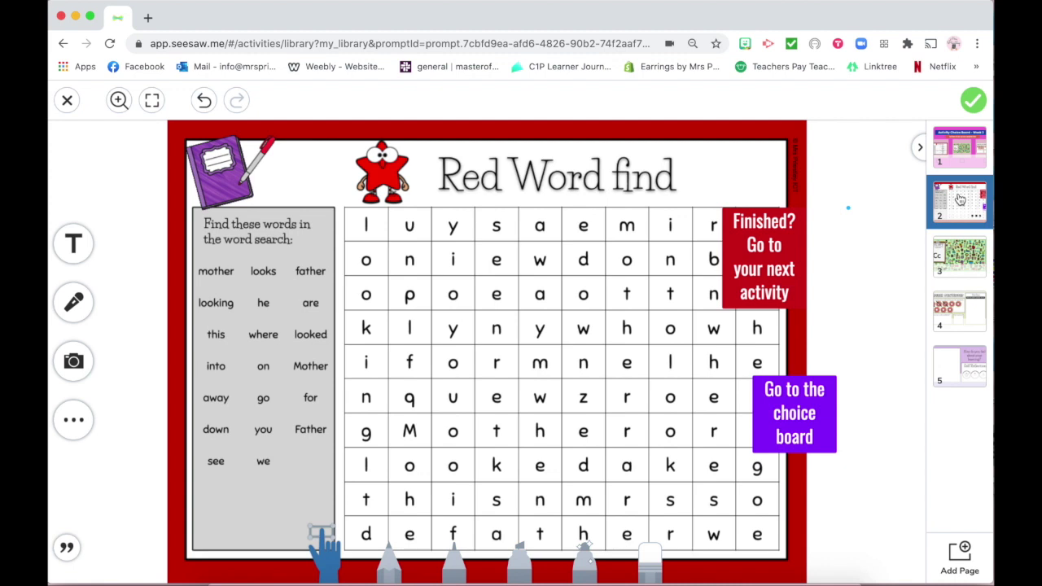
Step: Move the 'Finished? Go to your next activity' box right and link it to Page 3
{"action": "left_click", "coordinate": [788, 238]}
{"action": "left_click_drag", "start_coordinate": [788, 238], "coordinate": [887, 165]}
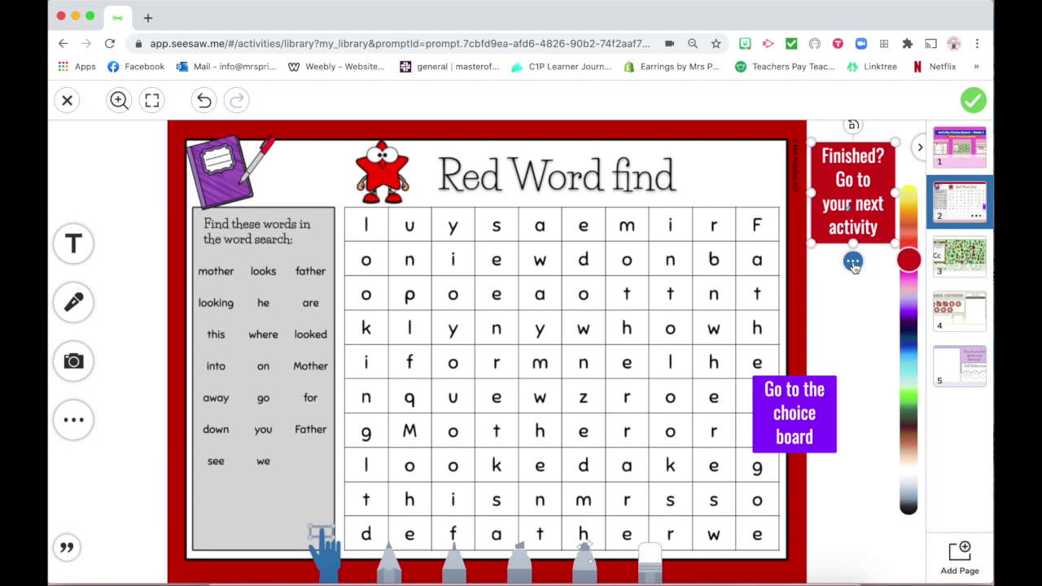
{"action": "left_click", "coordinate": [852, 263]}
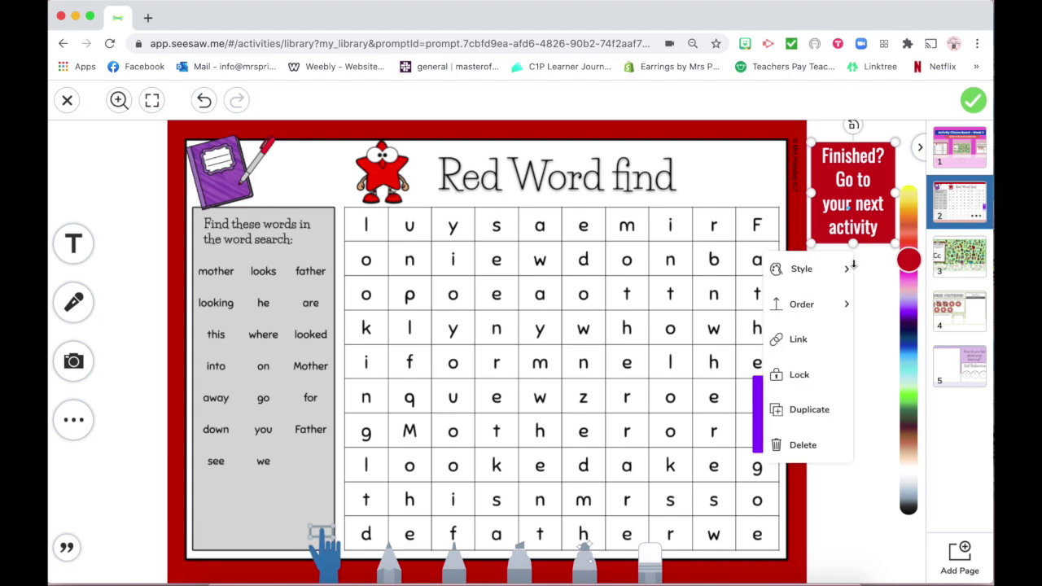
{"action": "left_click", "coordinate": [811, 341]}
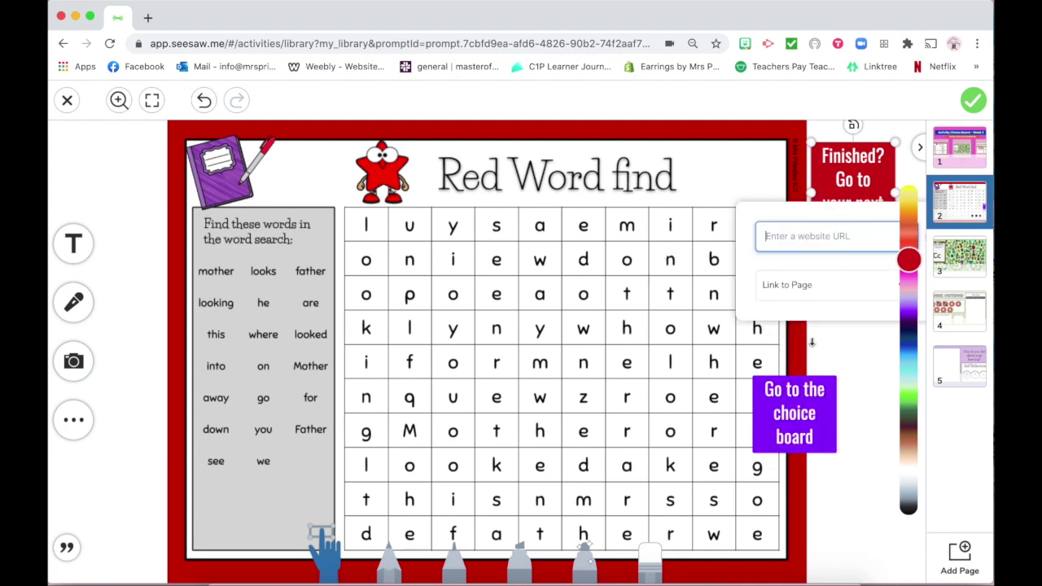
{"action": "left_click", "coordinate": [818, 284]}
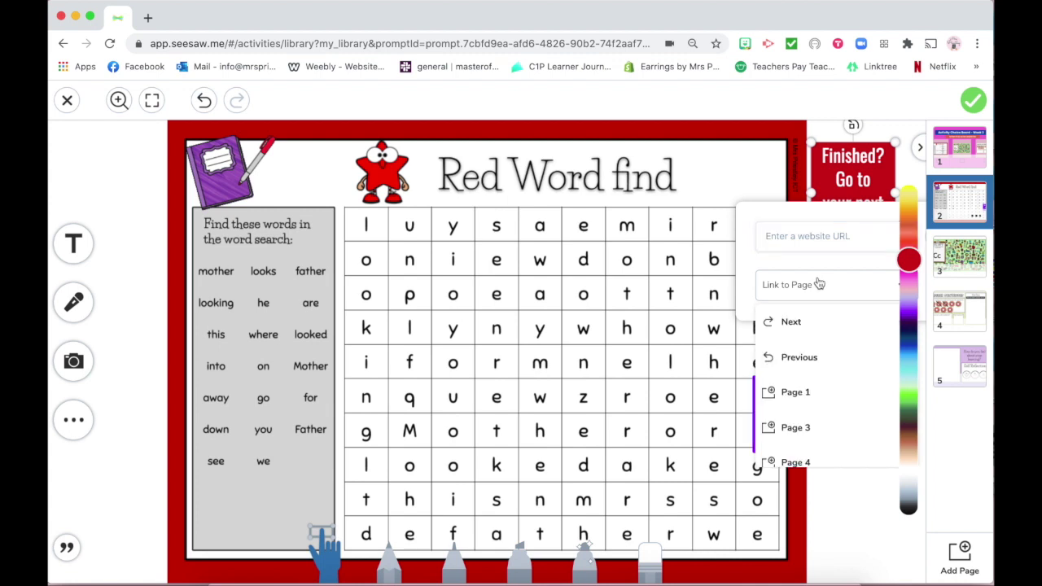
{"action": "scroll", "coordinate": [805, 402], "scroll_direction": "down", "scroll_amount": 1}
{"action": "left_click", "coordinate": [799, 399]}
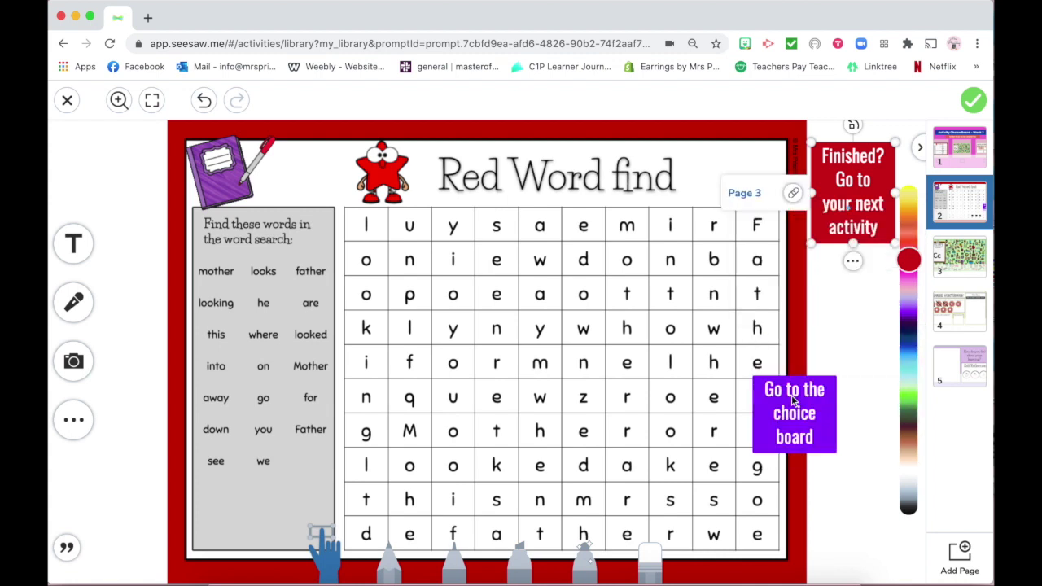
Step: Lock the Finished button, test its link, and return to the Red Word find page
{"action": "left_click", "coordinate": [853, 260]}
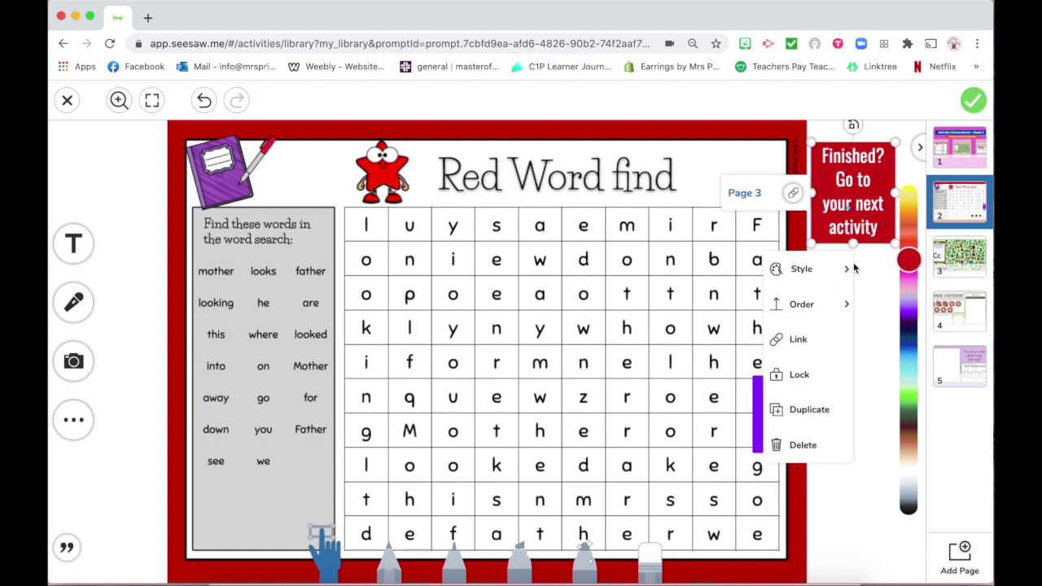
{"action": "left_click", "coordinate": [814, 376]}
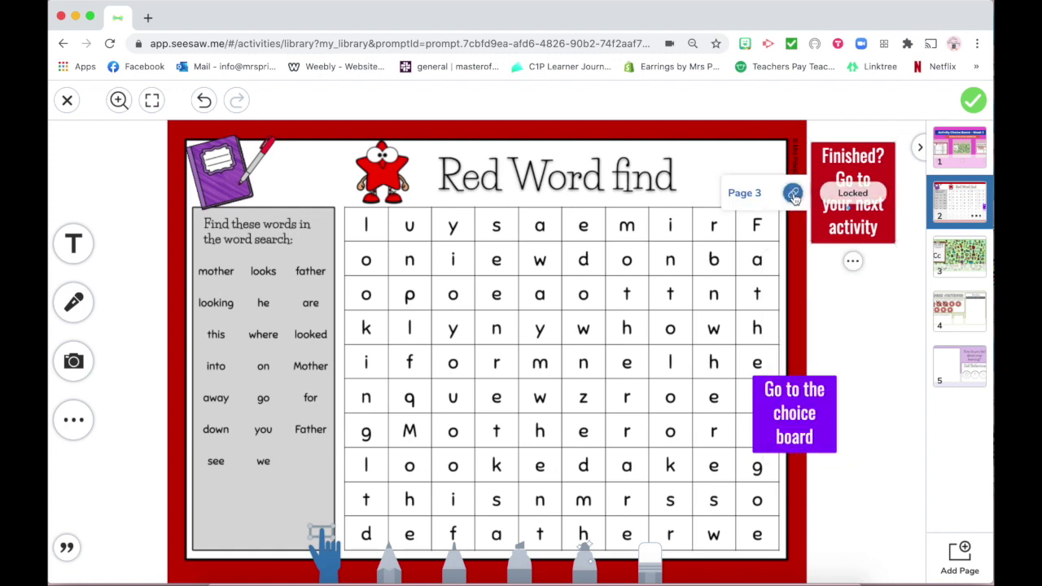
{"action": "left_click", "coordinate": [793, 197]}
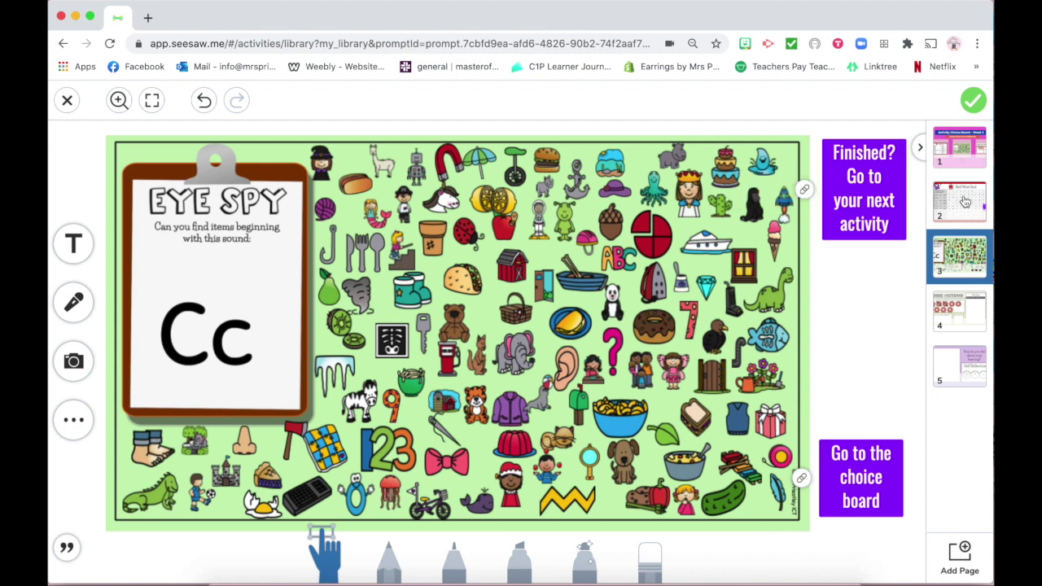
{"action": "left_click", "coordinate": [963, 201]}
Step: Move the 'Go to the choice board' box to the bottom right and link it to Page 1
{"action": "left_click_drag", "start_coordinate": [829, 471], "coordinate": [847, 507]}
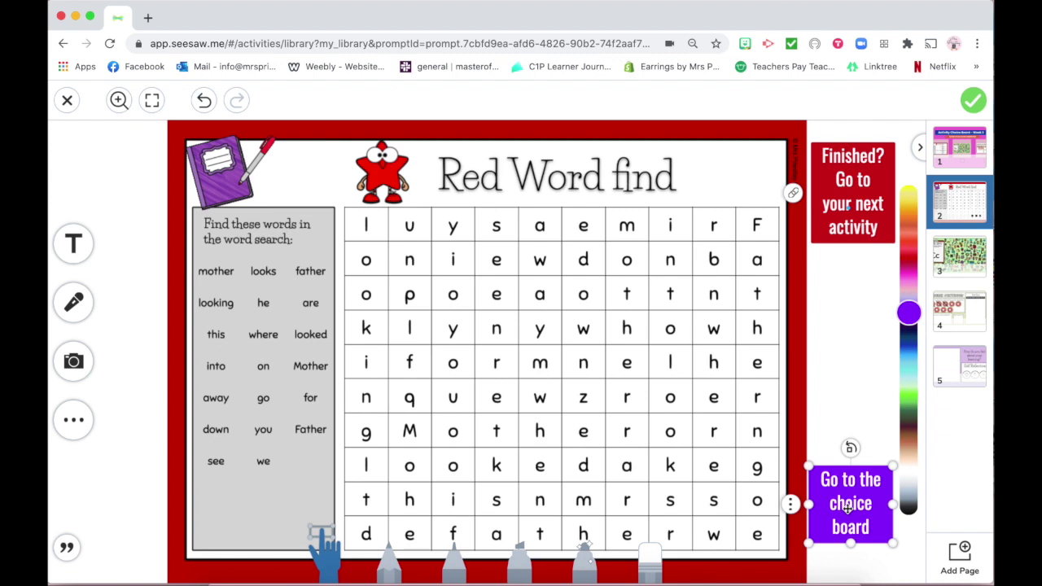
{"action": "left_click", "coordinate": [787, 506]}
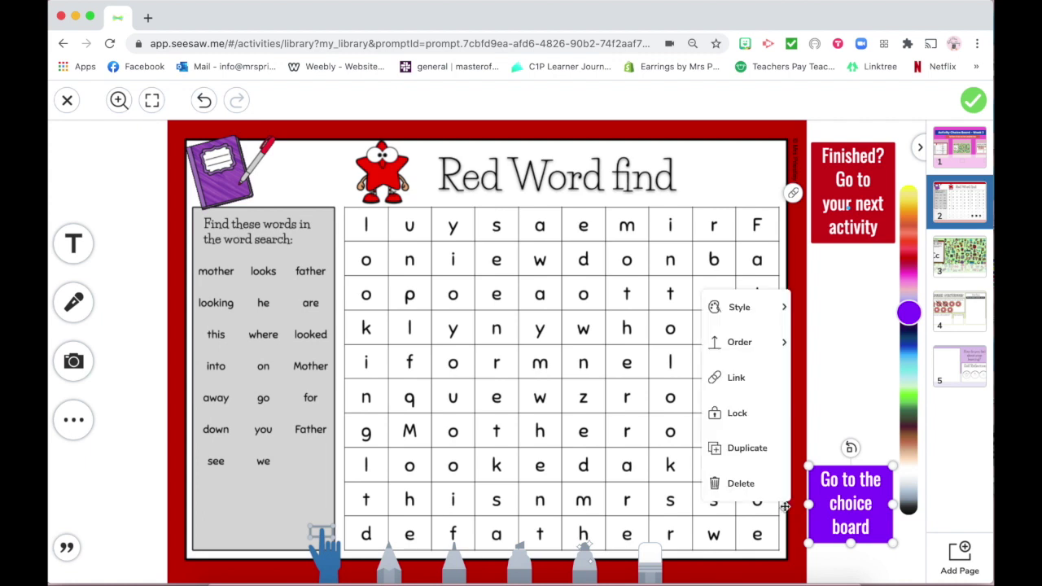
{"action": "left_click", "coordinate": [748, 386]}
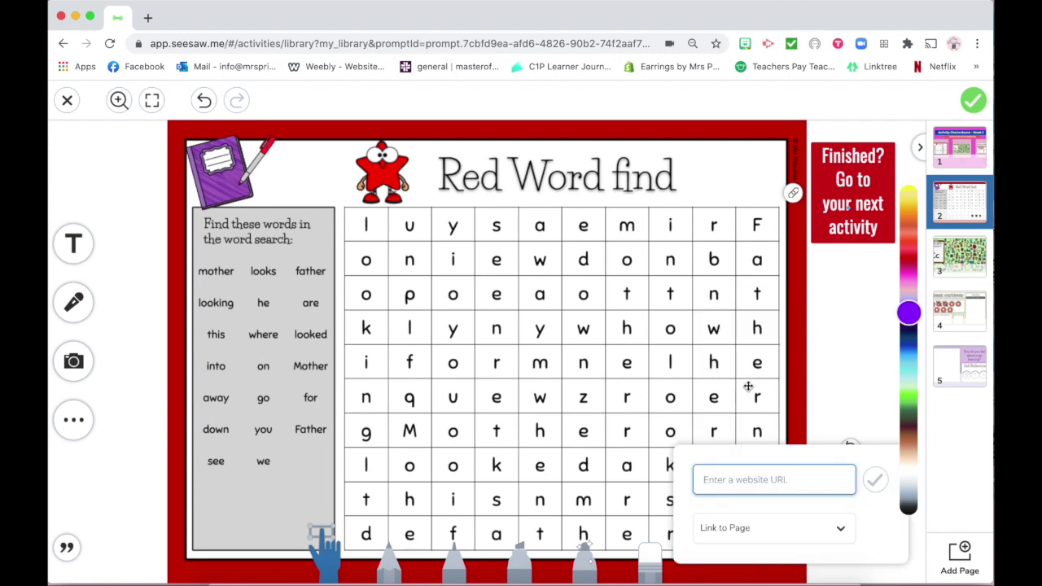
{"action": "left_click", "coordinate": [761, 527]}
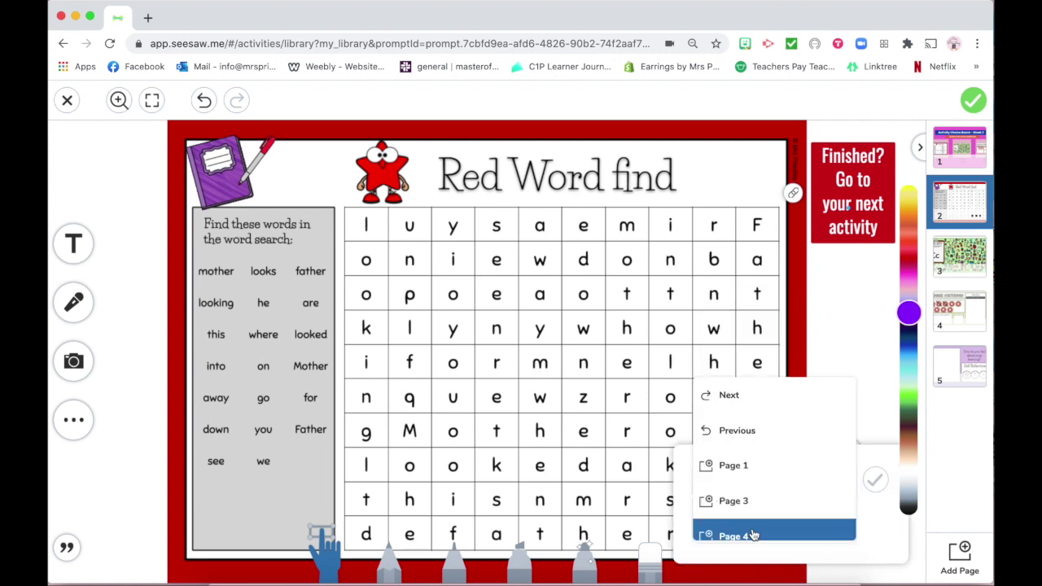
{"action": "left_click", "coordinate": [753, 467]}
Step: Lock the 'Go to the choice board' button and test its link
{"action": "left_click", "coordinate": [788, 507]}
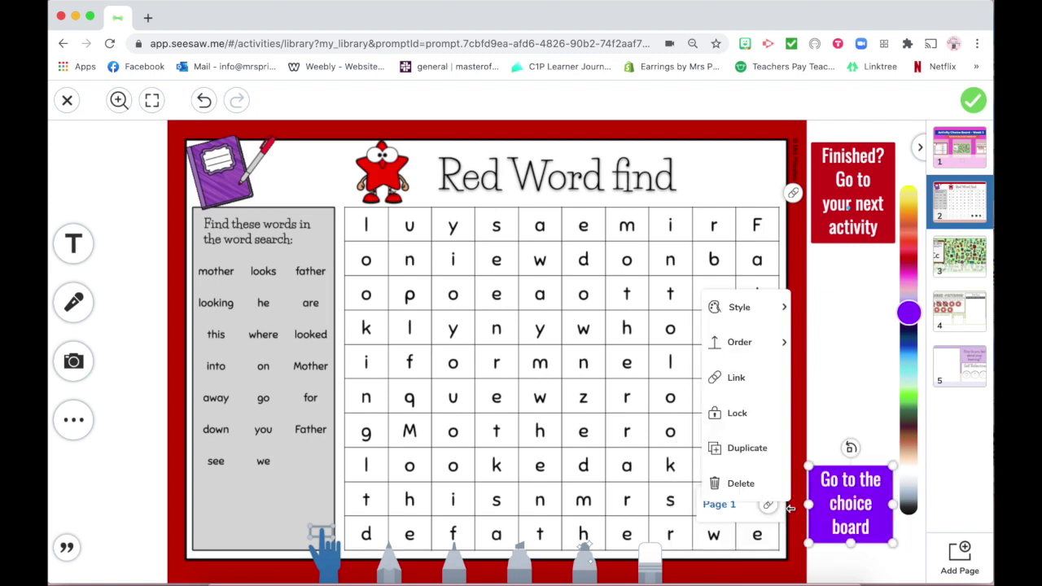
{"action": "left_click", "coordinate": [767, 415]}
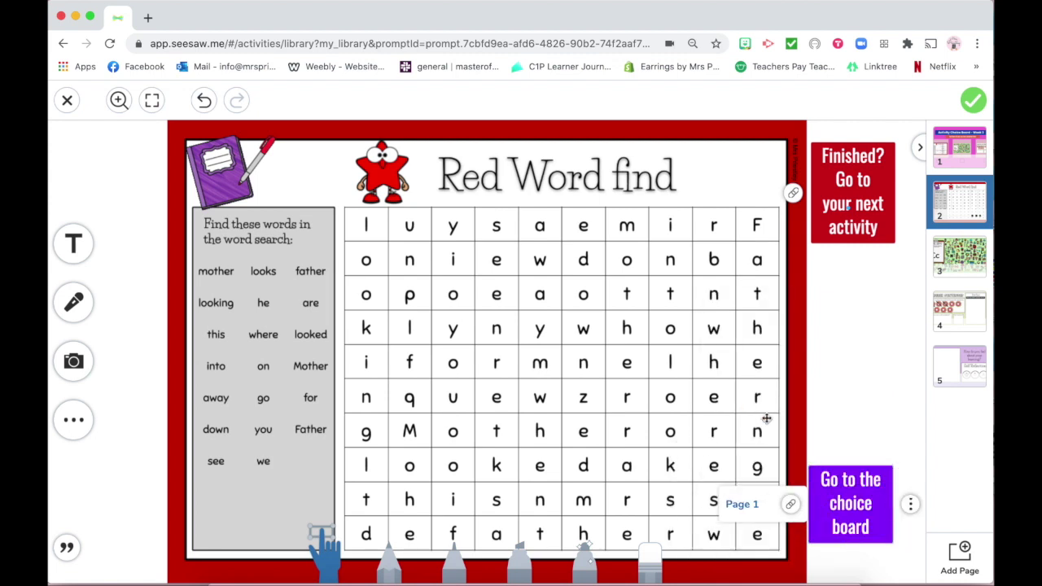
{"action": "left_click", "coordinate": [792, 505]}
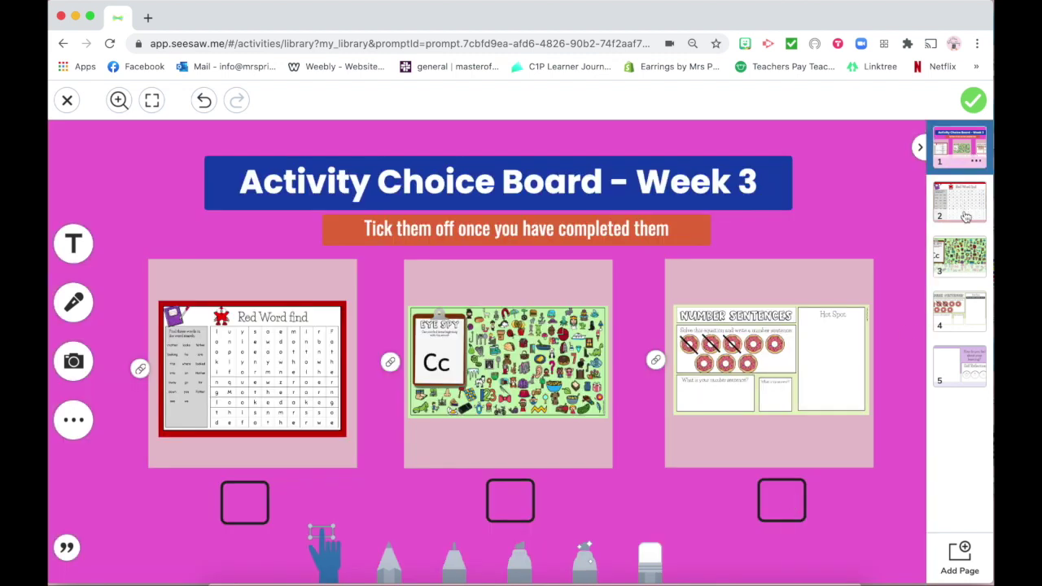
Step: Test Page 4's choice board link, then its Finished link to the Page 5 Self Reflection
{"action": "left_click", "coordinate": [966, 315]}
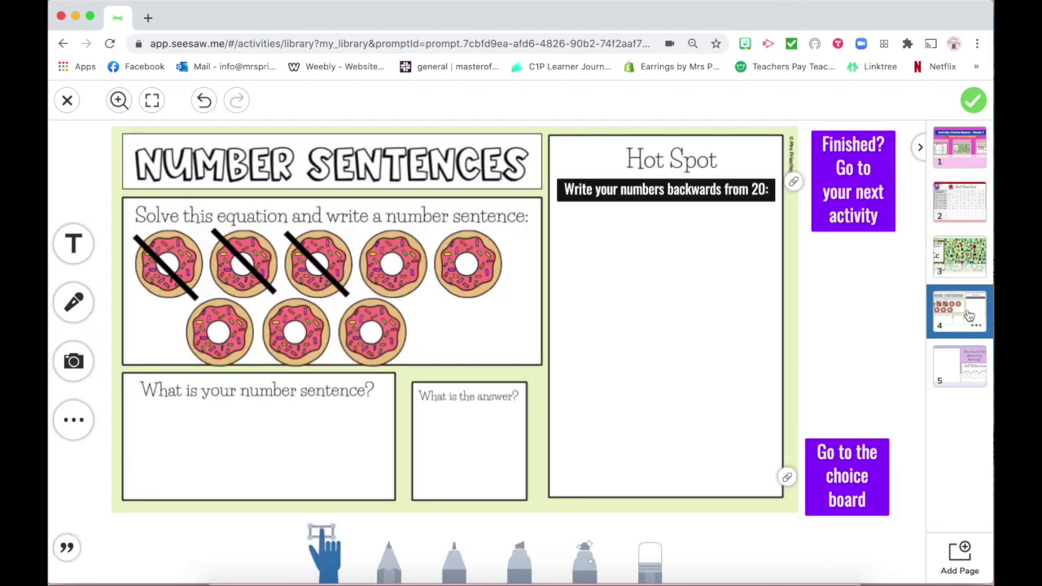
{"action": "left_click", "coordinate": [787, 478]}
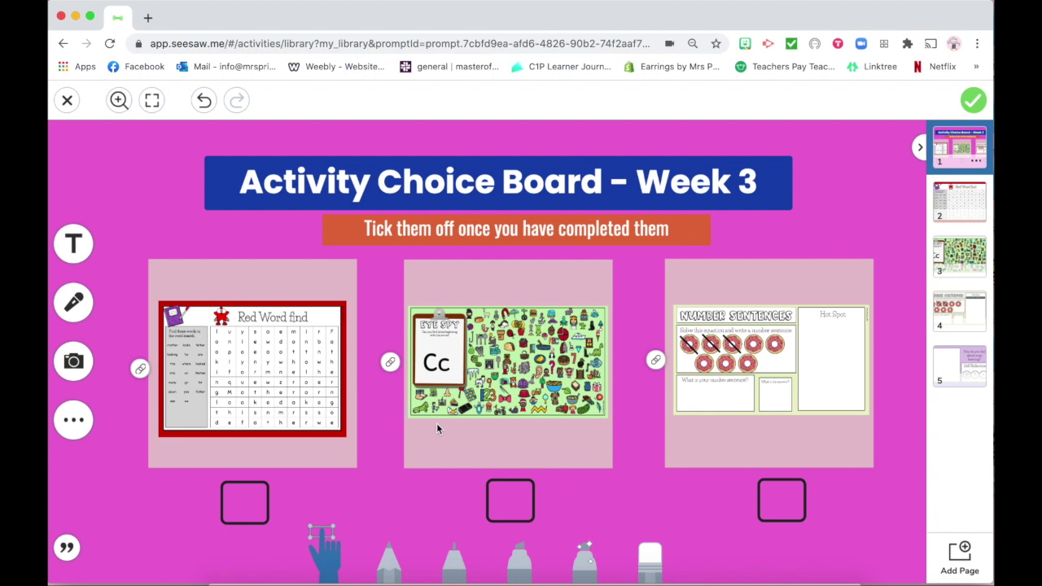
{"action": "left_click", "coordinate": [964, 316]}
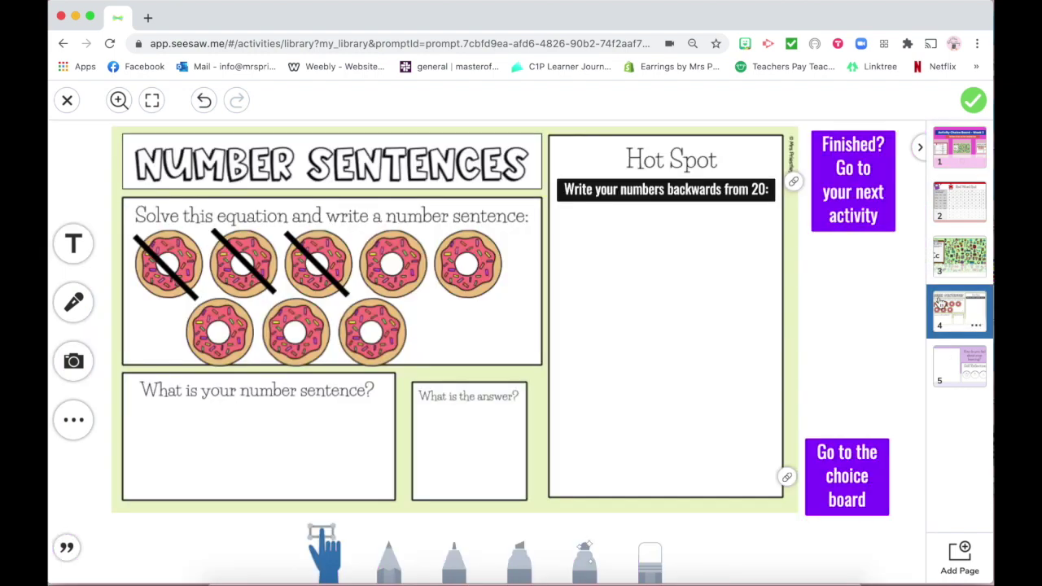
{"action": "left_click", "coordinate": [793, 182]}
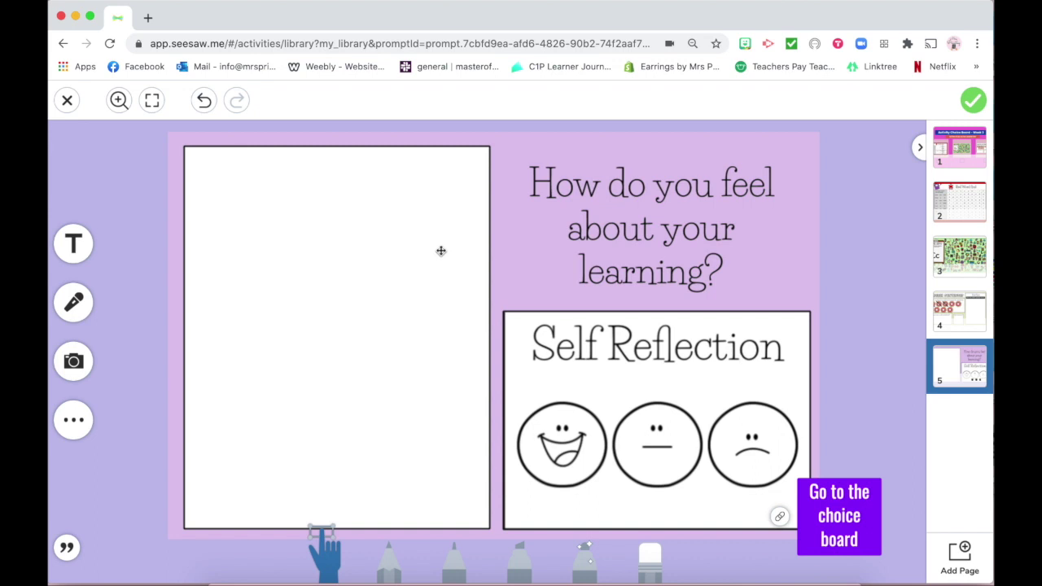
Step: Follow Page 5's choice board link back and check the Eye Spy card links to Page 3
{"action": "left_click", "coordinate": [783, 518]}
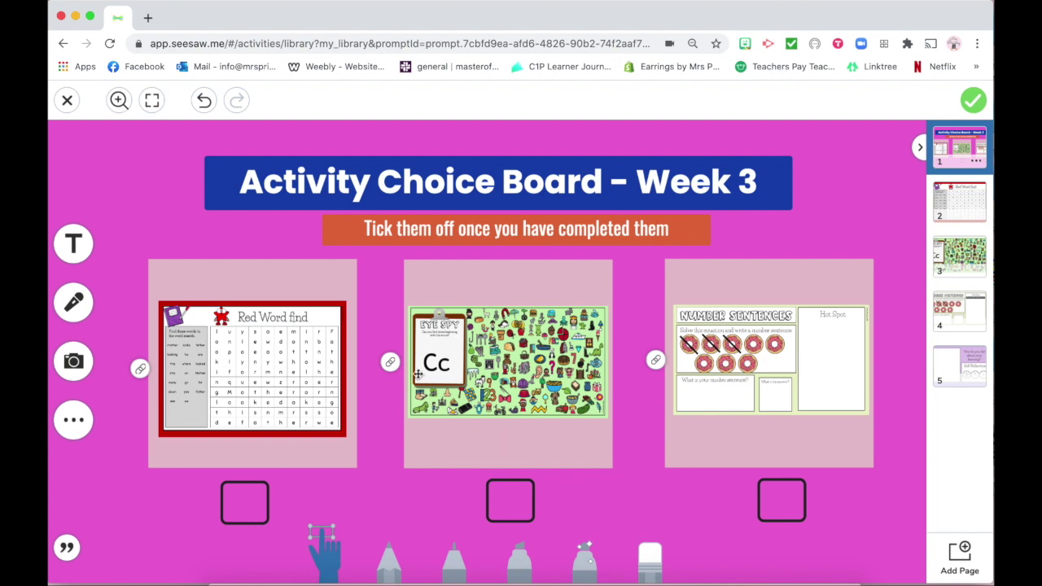
{"action": "mouse_move", "coordinate": [394, 367]}
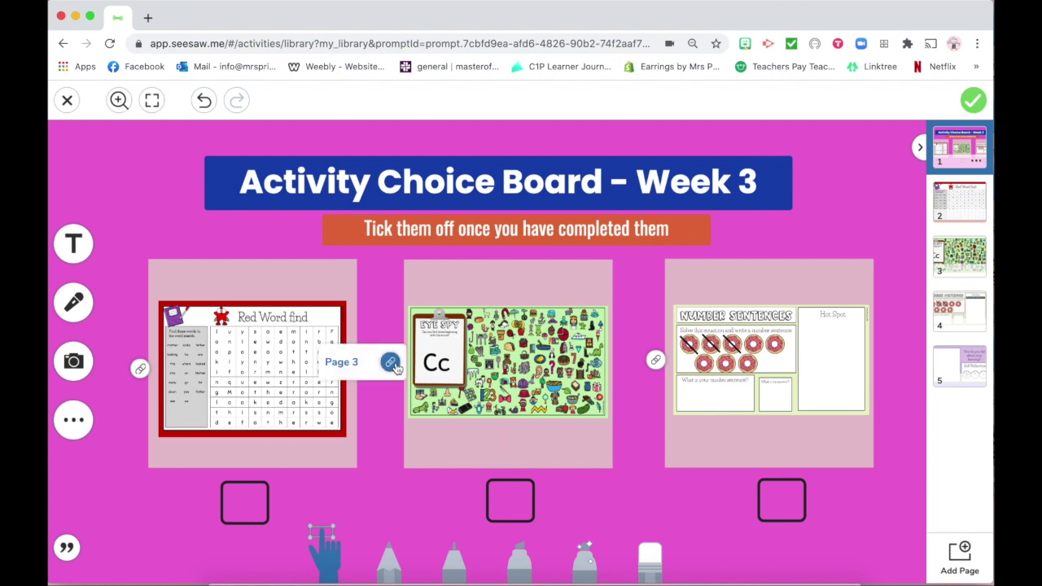